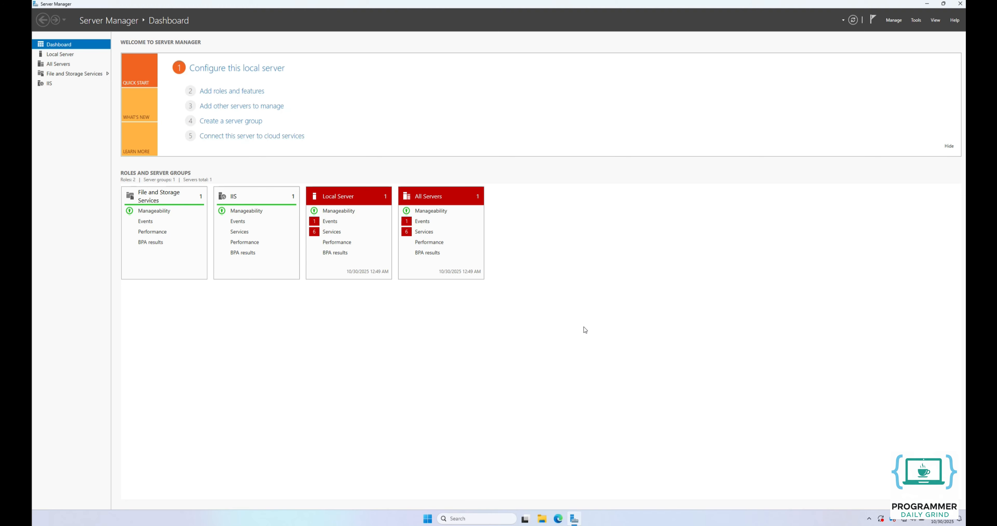
- Switch to Microsoft Edge and load the localhost site
click(558, 519)
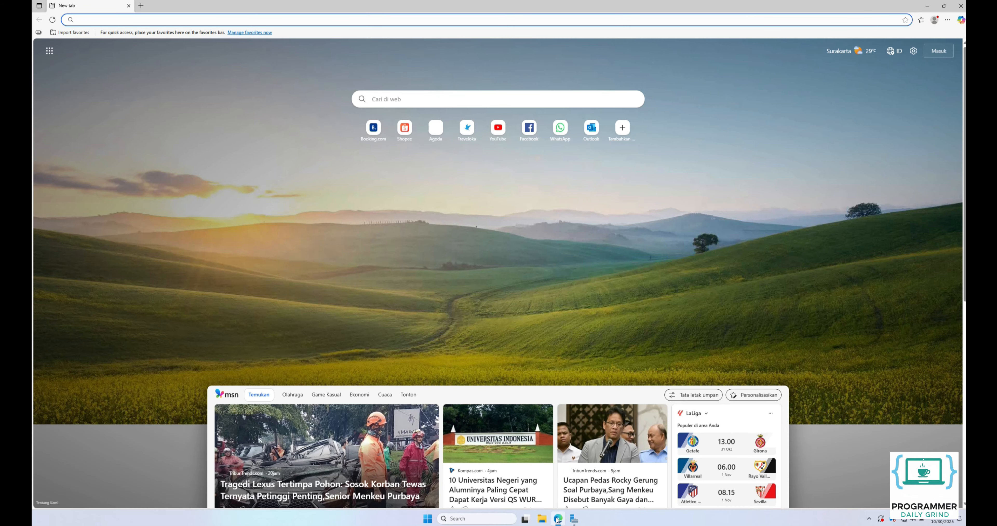
click(342, 19)
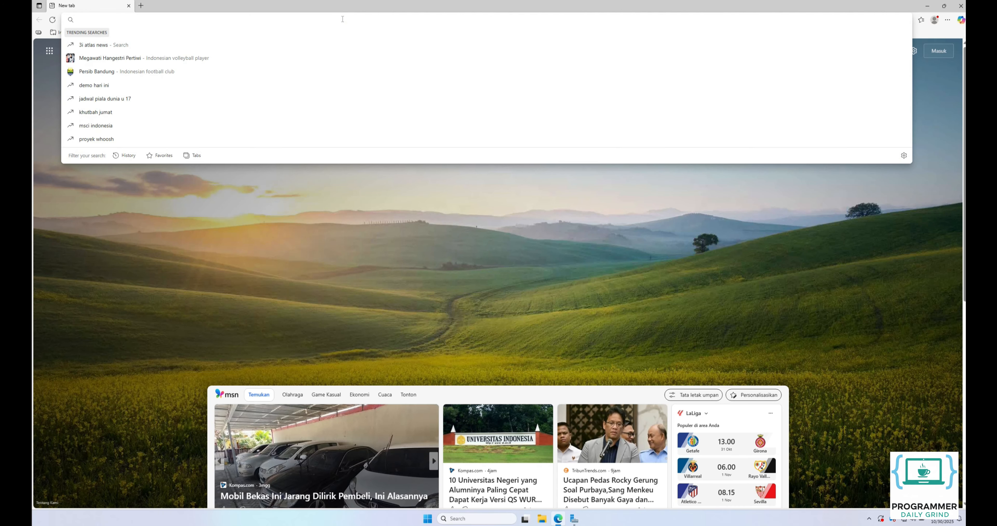
text(localhost)
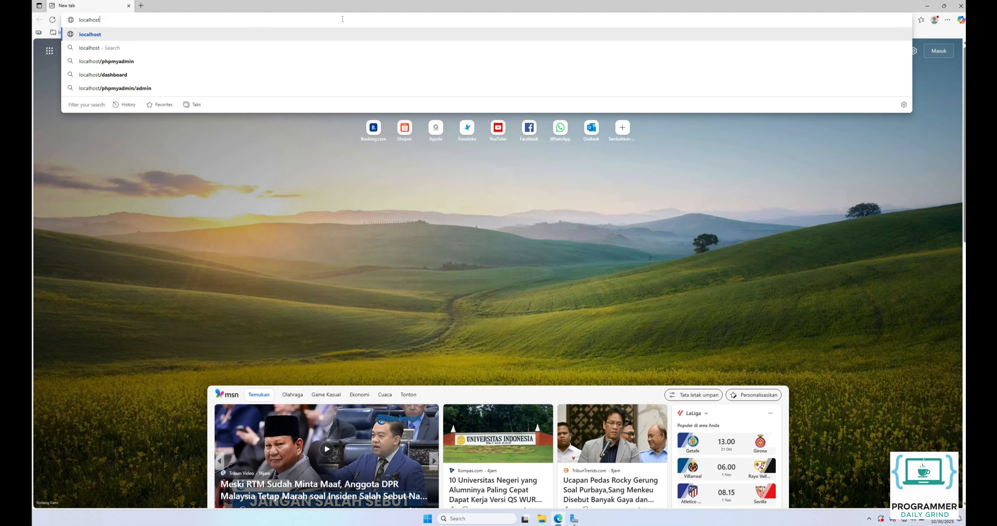
key(Return)
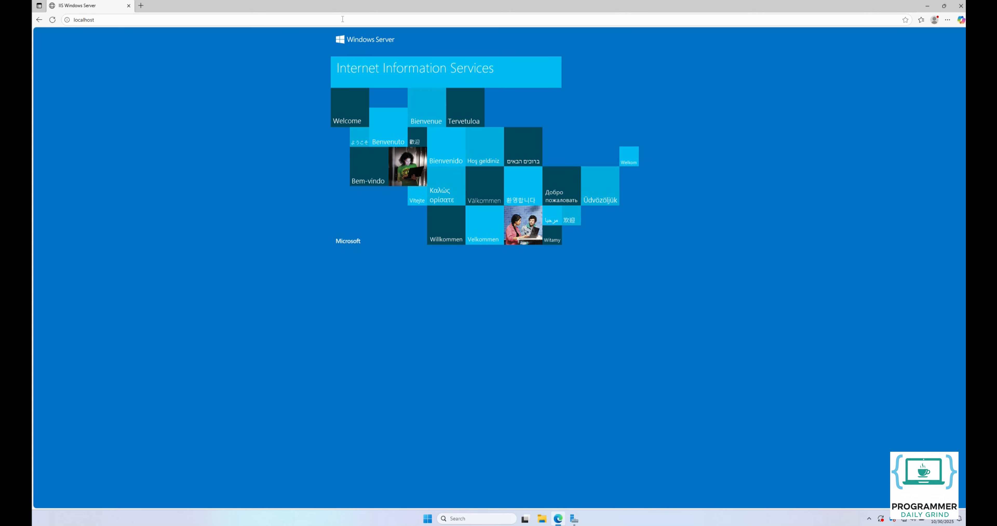
- Load the start page directly at localhost/iisstart.htm
click(342, 19)
click(342, 19)
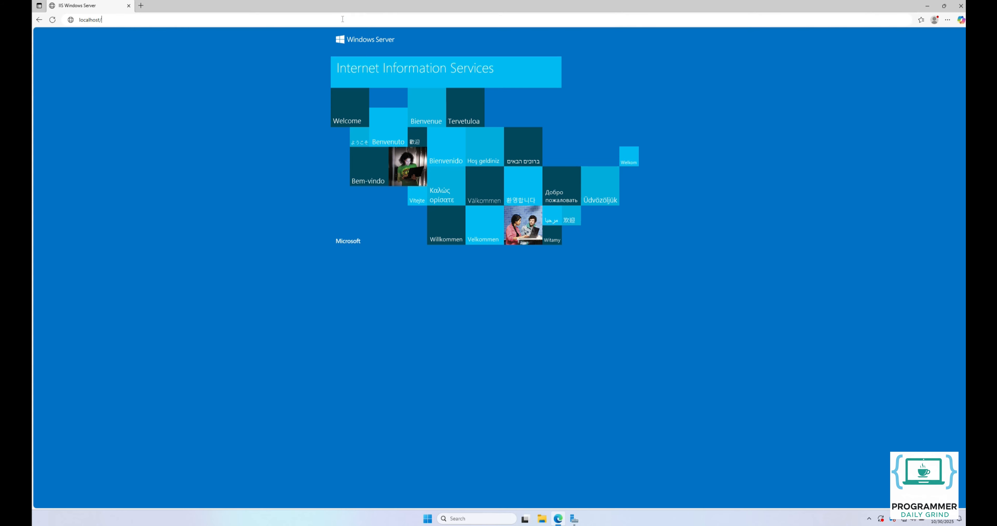
text(/iisstart.htm)
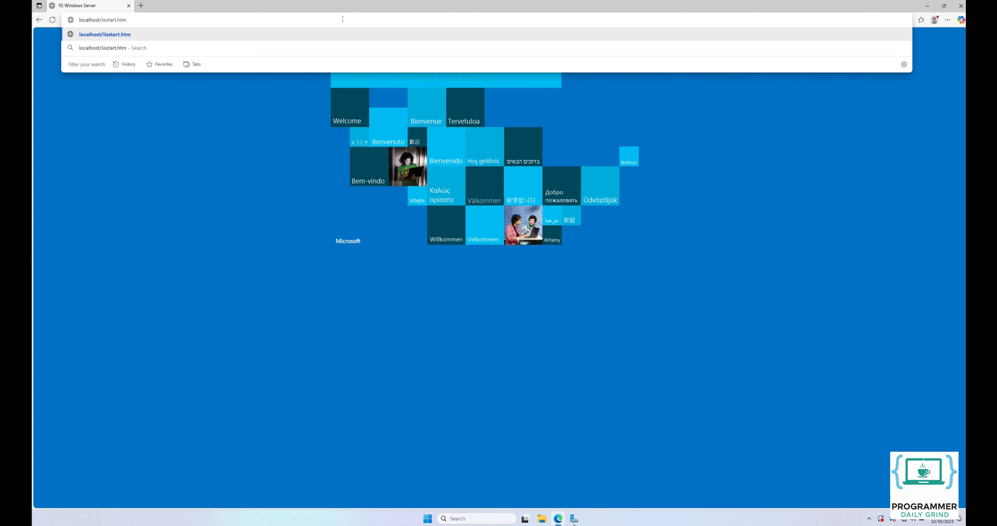
key(Return)
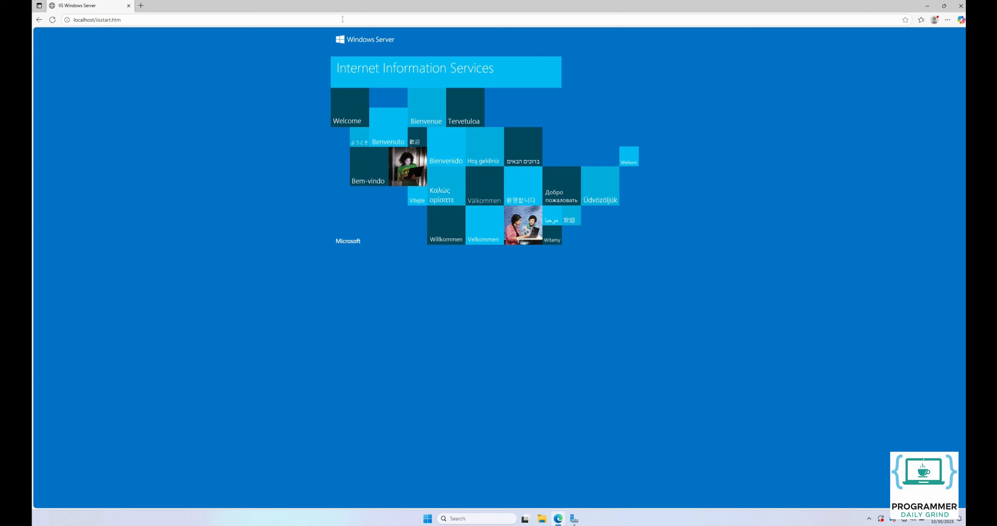
- Switch to Server Manager, launch Internet Information Services (IIS) Manager from it and maximize its window
click(574, 518)
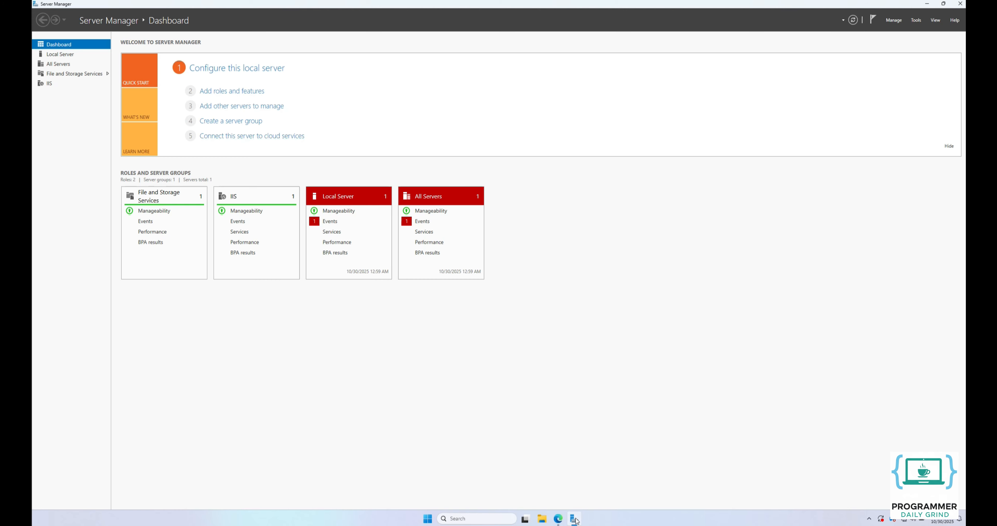
click(916, 20)
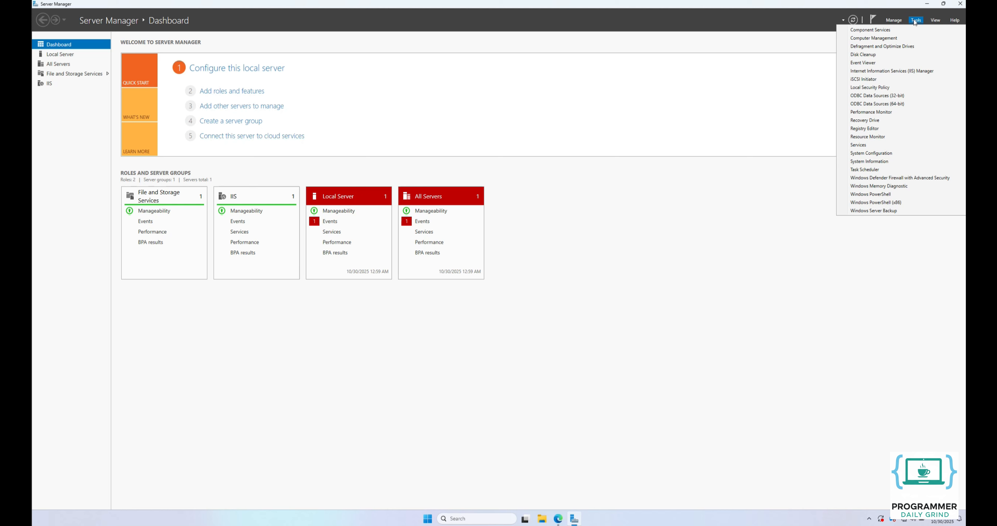
click(915, 71)
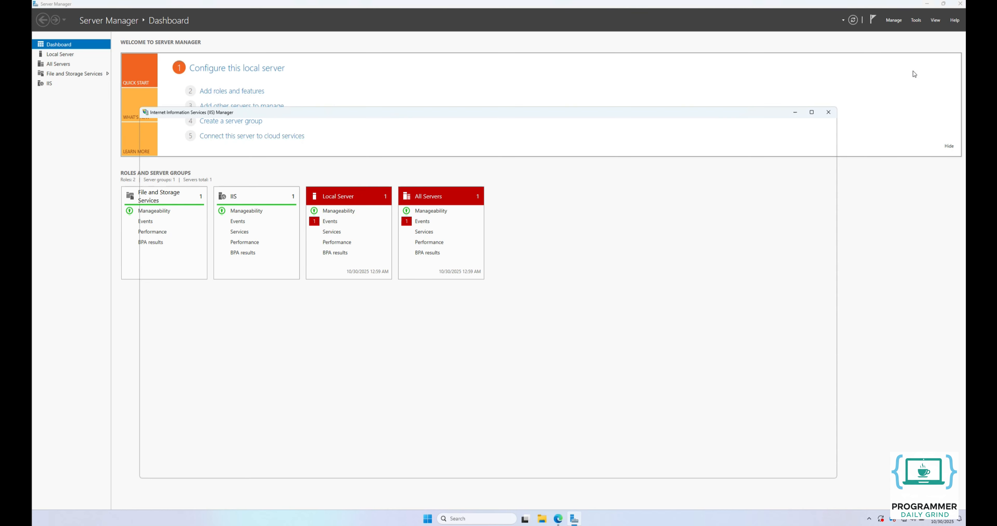
click(812, 116)
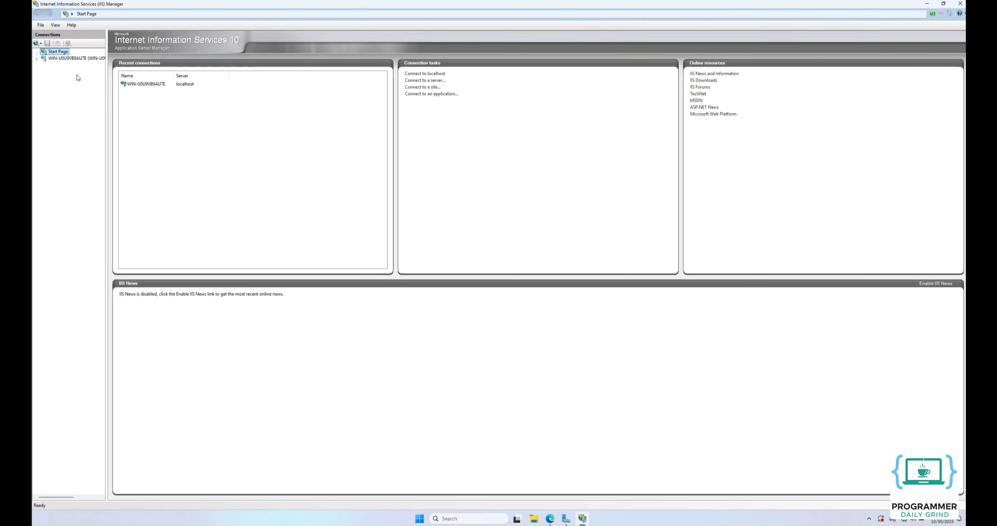
- Expand the local server and its Sites node, and open the Default Document feature of Default Web Site
click(77, 58)
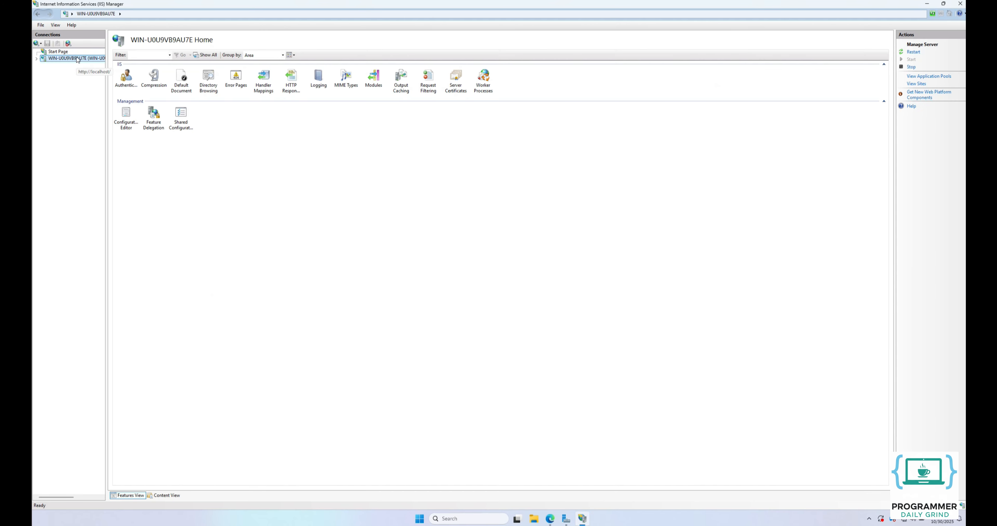
click(37, 59)
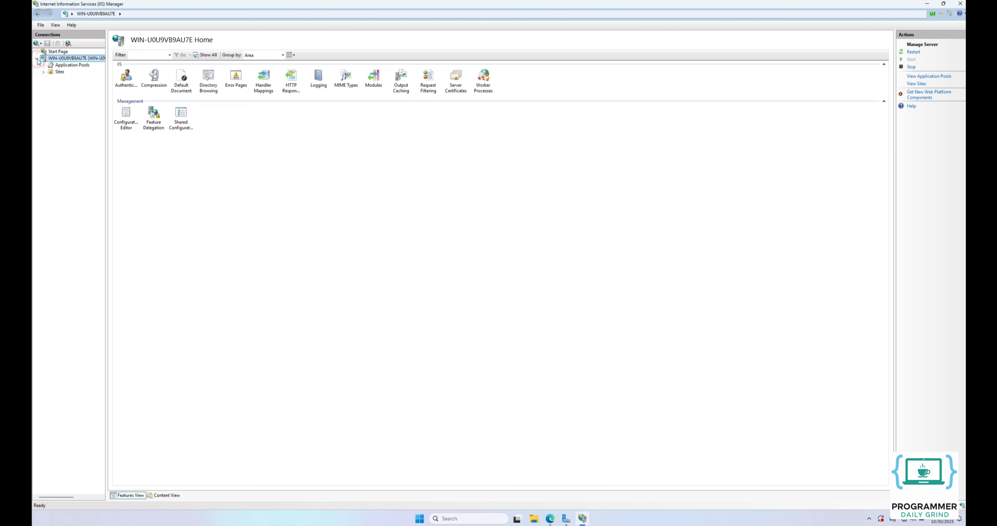
click(46, 71)
click(68, 79)
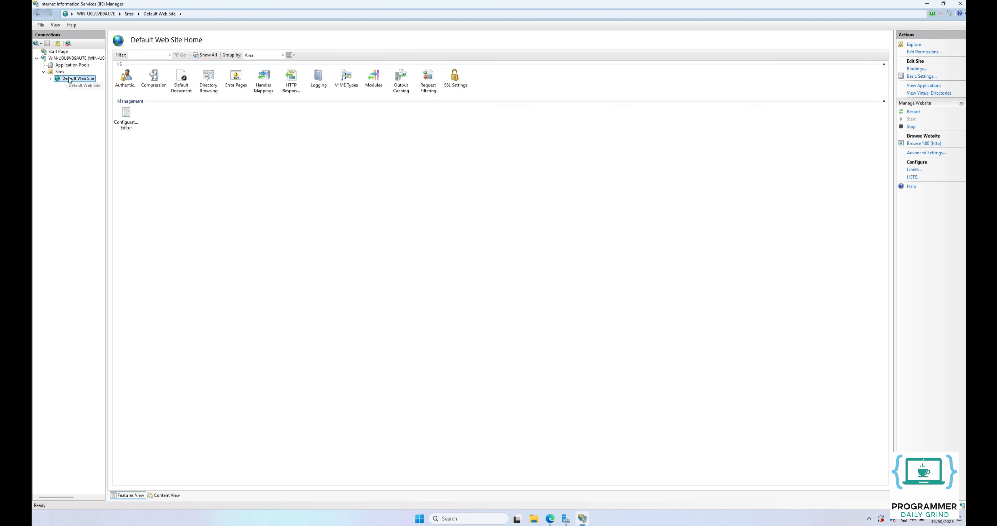
click(172, 94)
double_click(173, 94)
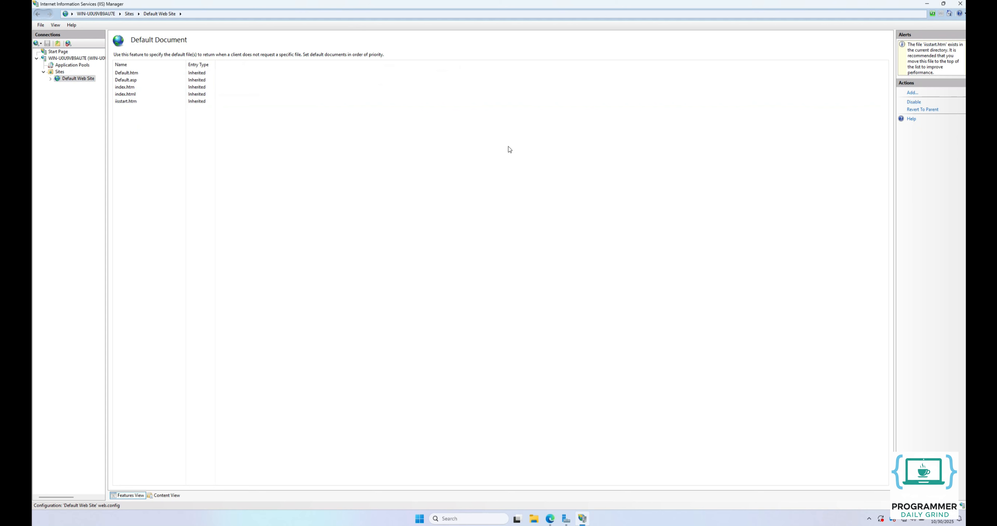
- Add home.html as a default document for Default Web Site
click(908, 93)
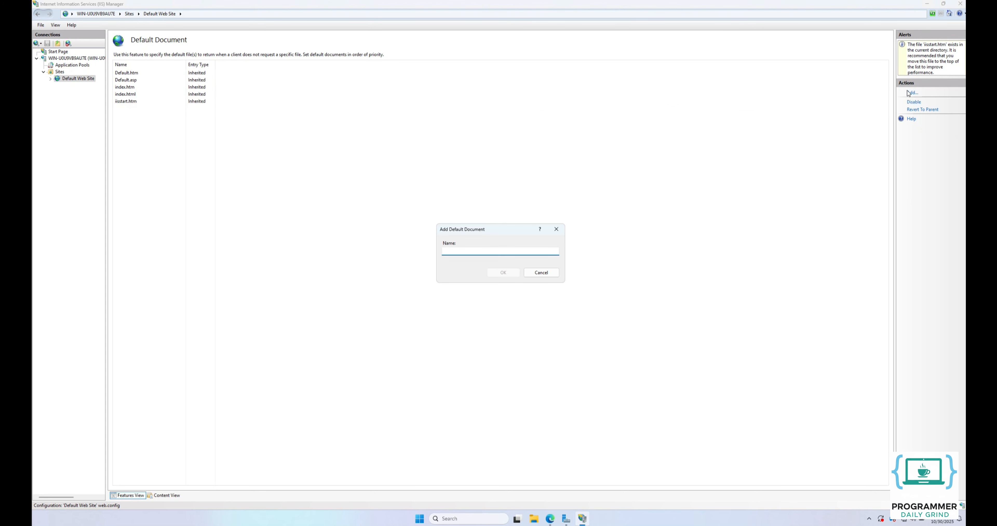
text(home.html)
click(502, 274)
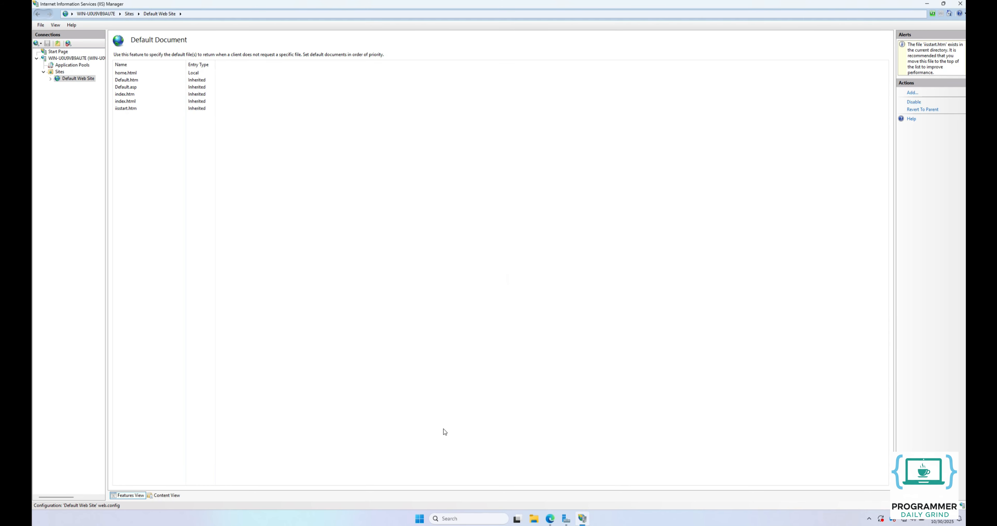
- Open Notepad and write the line <h1>Welcome to home.html</h1> in a new file
click(423, 522)
text(notepad)
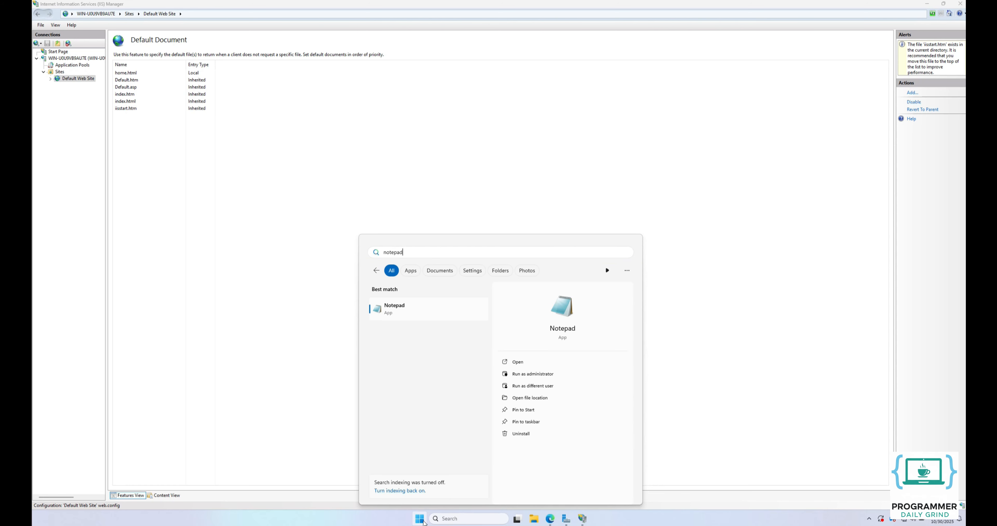
key(Return)
text(<h1>Welcome to )
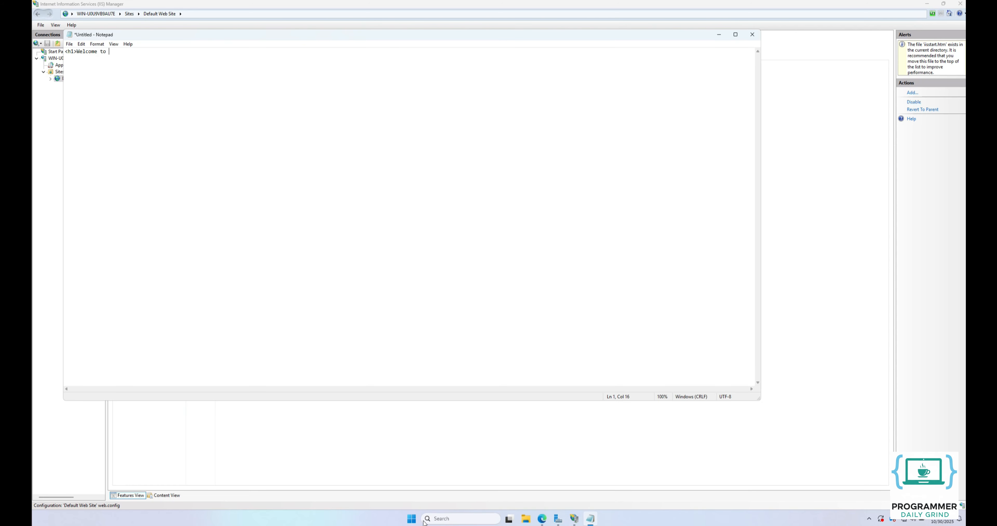
text(home.html</h1)
- Save the Notepad file as home.html in C:\inetpub\wwwroot with the All Files type, and minimize Notepad
click(69, 44)
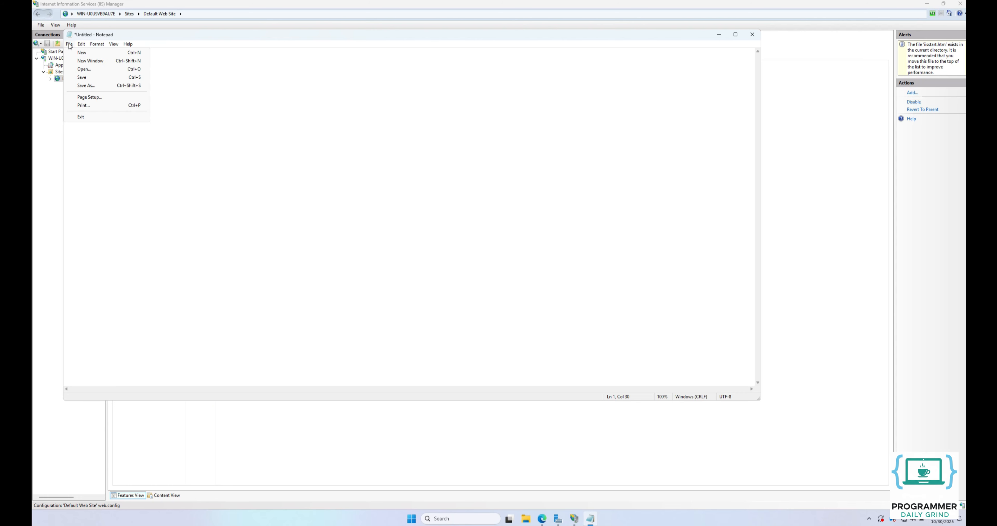
click(88, 86)
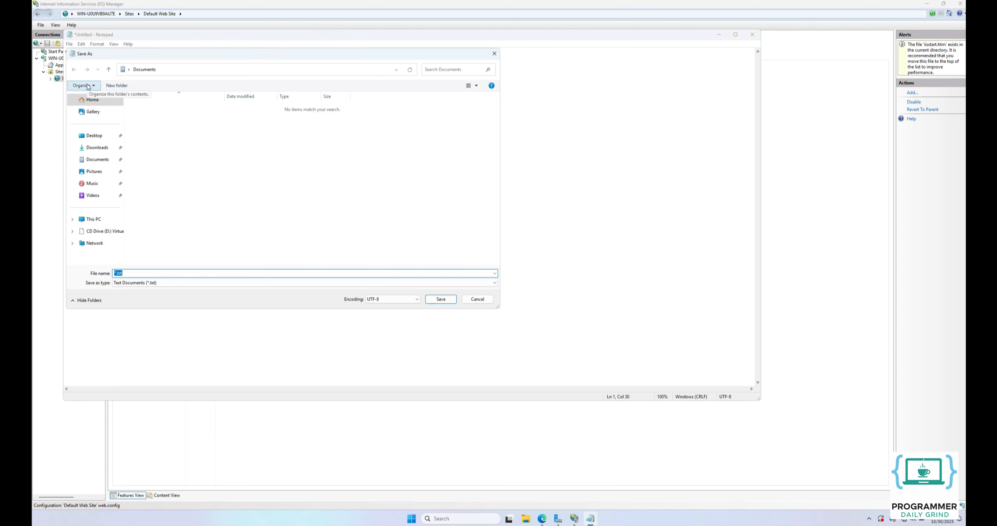
click(72, 220)
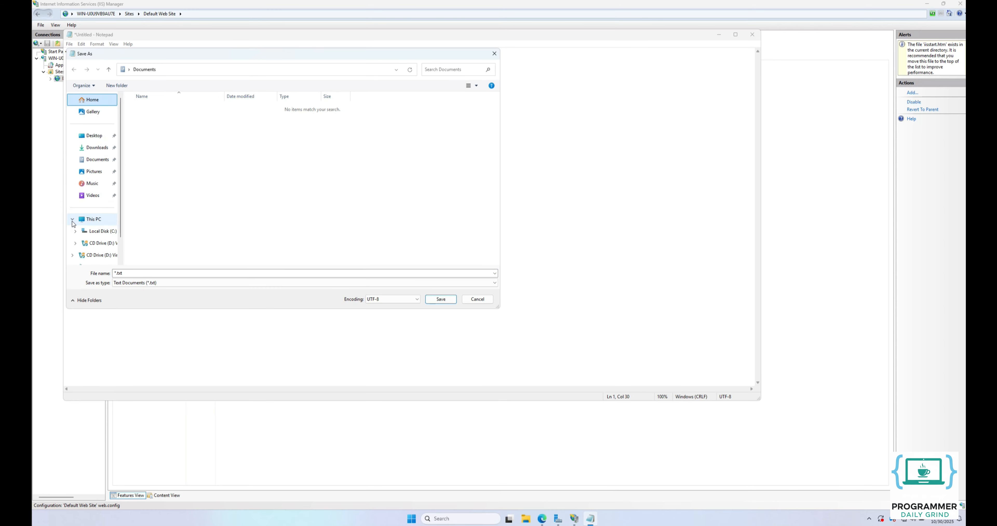
click(100, 231)
double_click(147, 108)
double_click(169, 152)
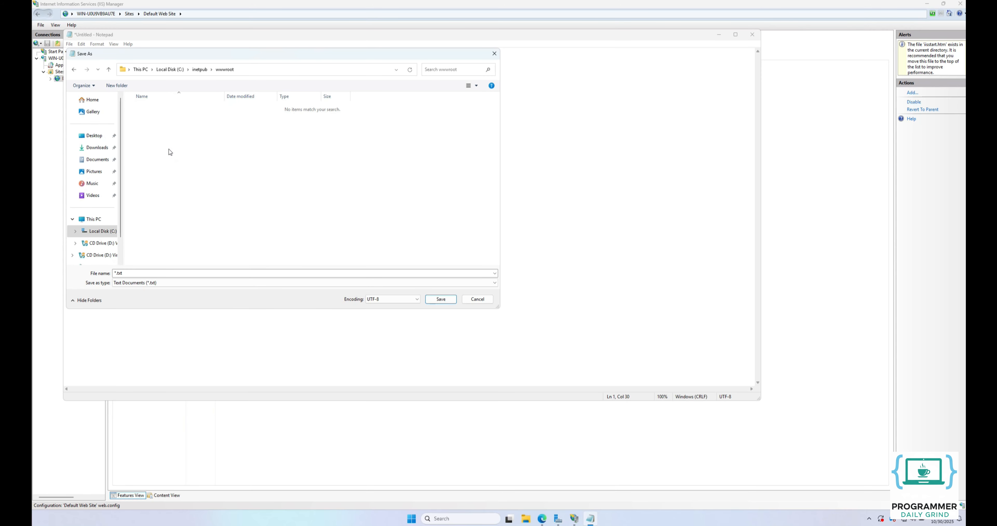
click(155, 283)
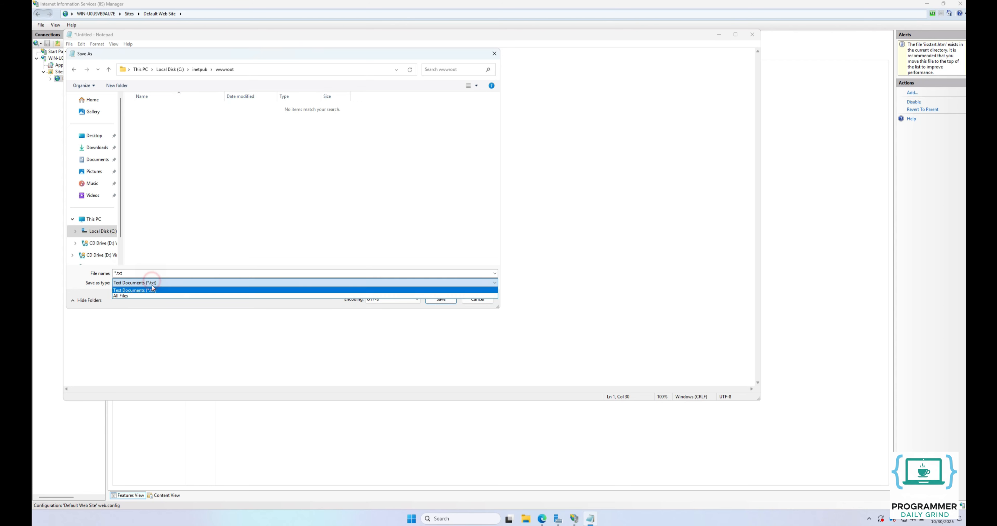
click(152, 296)
click(158, 274)
text(home.html)
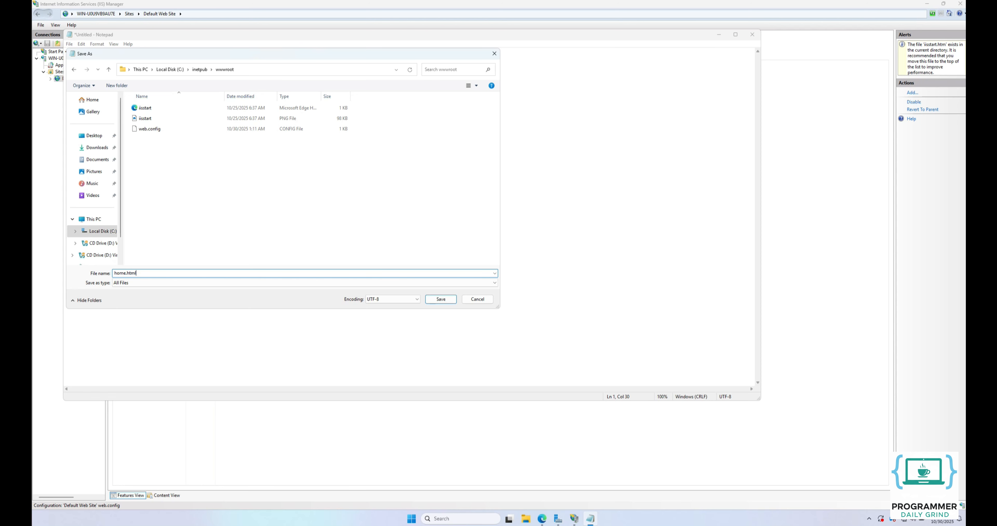
click(434, 298)
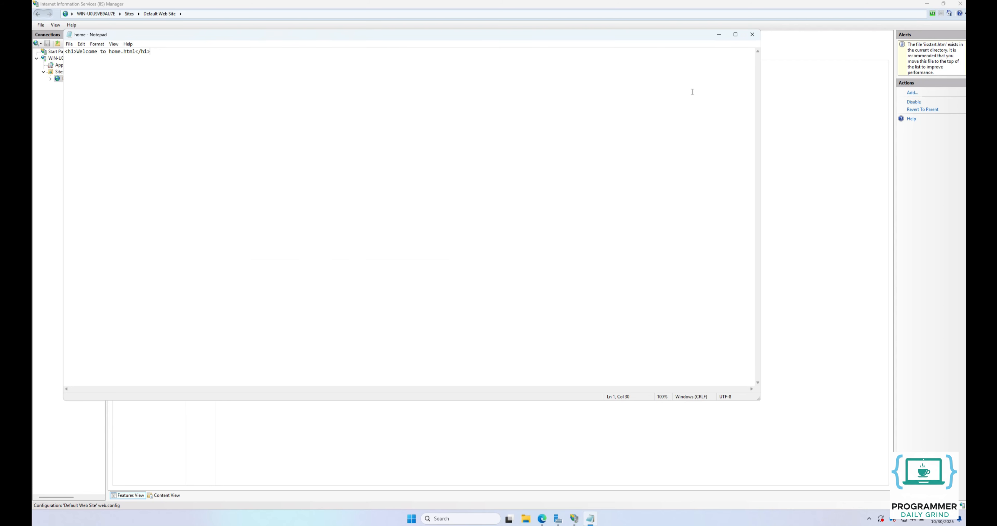
click(723, 35)
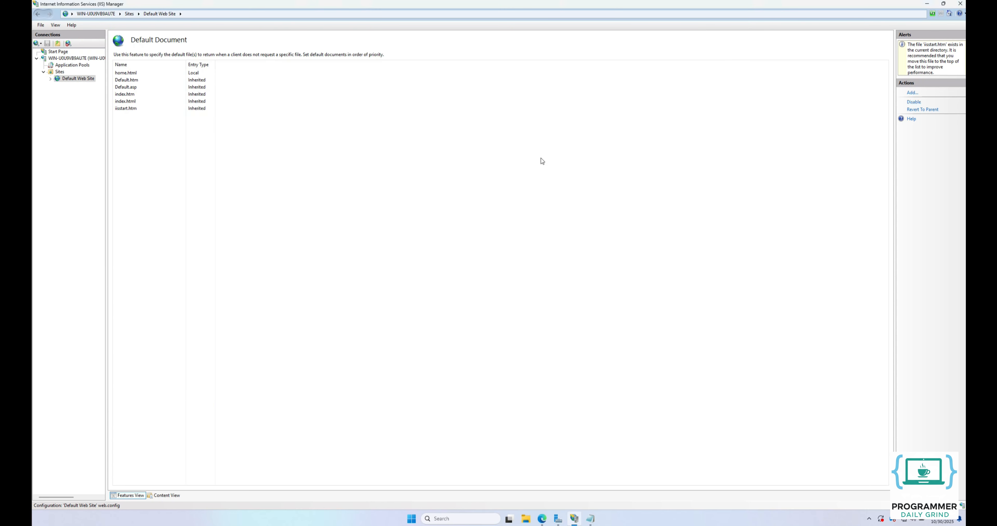
- Restart Default Web Site in IIS Manager
right_click(74, 81)
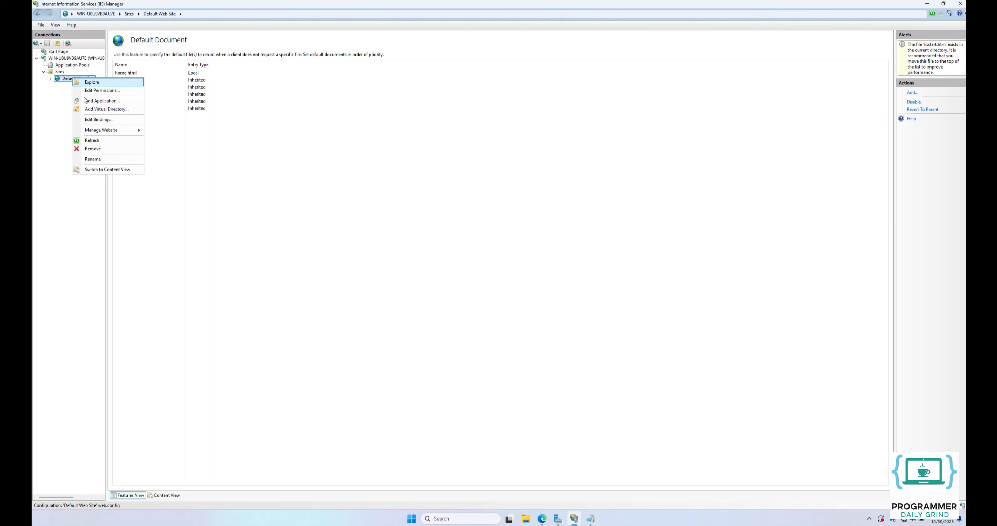
mouse_move(111, 131)
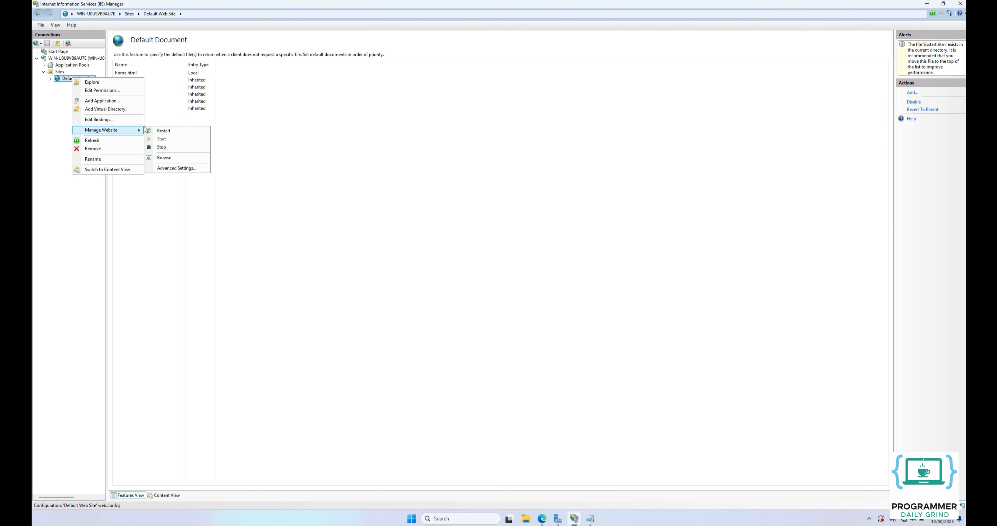
click(159, 131)
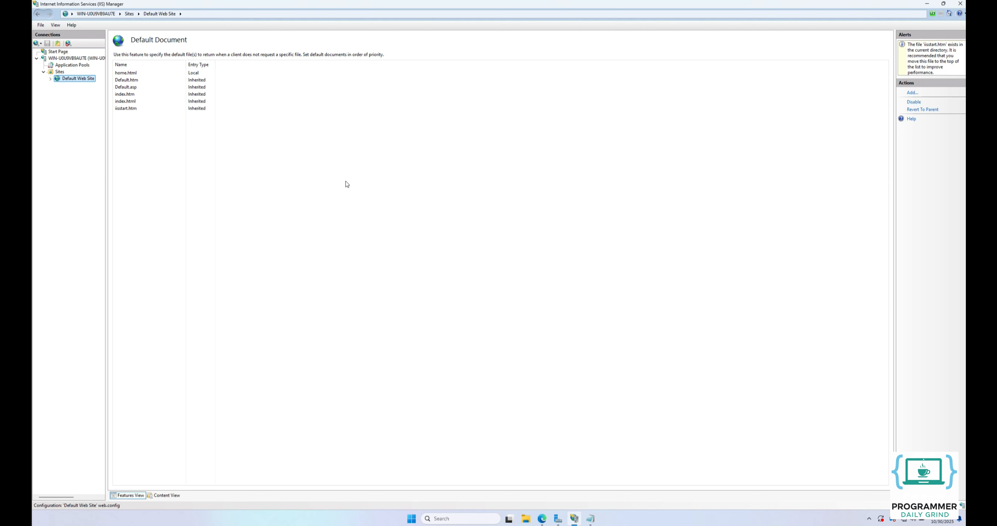
- Switch to Microsoft Edge and load localhost again to check the new default document
click(542, 518)
click(266, 20)
text(localhost)
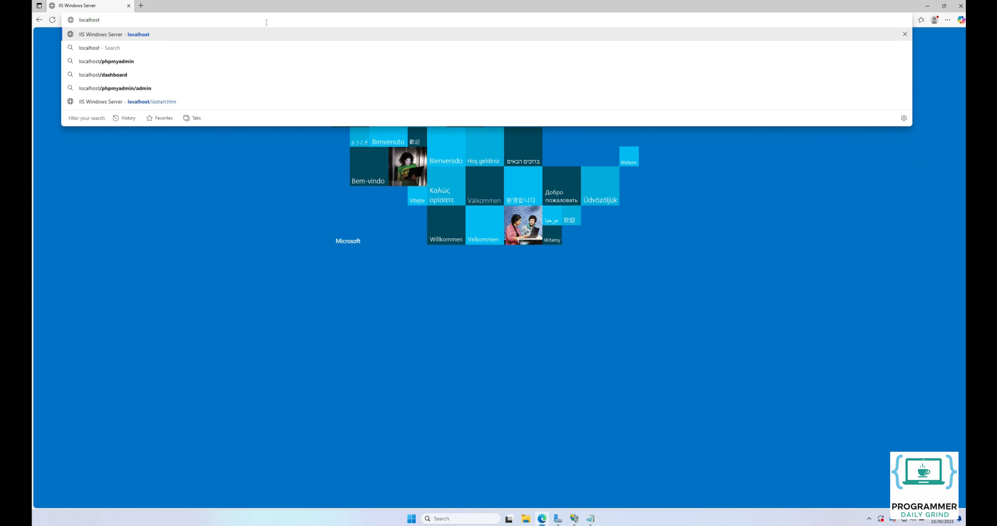
key(Return)
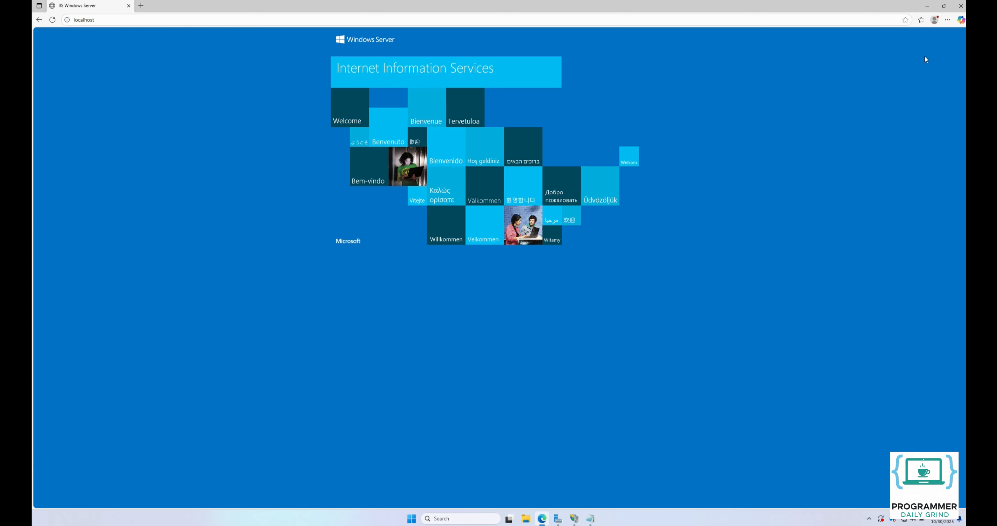
- Open Edge's full browsing history page
click(947, 20)
click(855, 97)
click(922, 34)
click(910, 46)
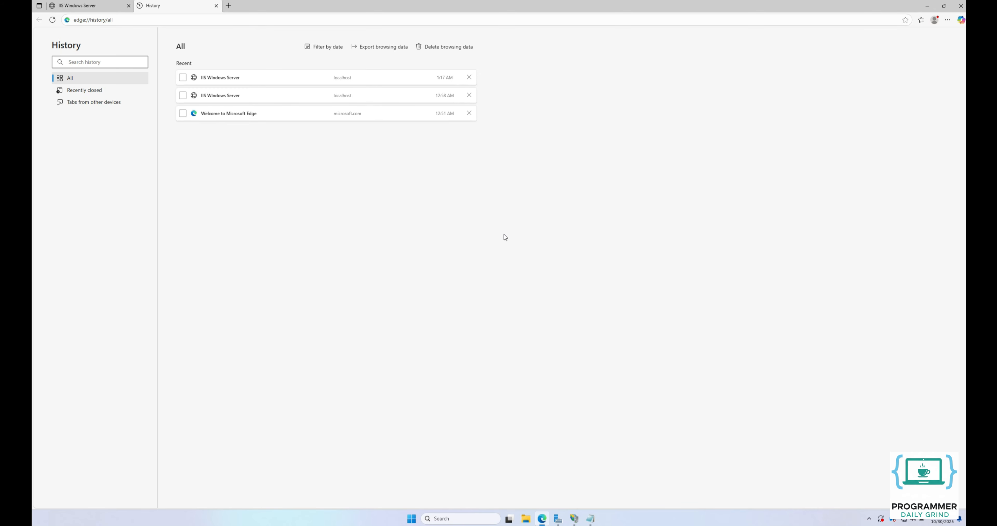
- Delete the last hour's cookies and site data and cached images and files, excluding browsing history and download history
click(445, 47)
click(439, 226)
click(439, 246)
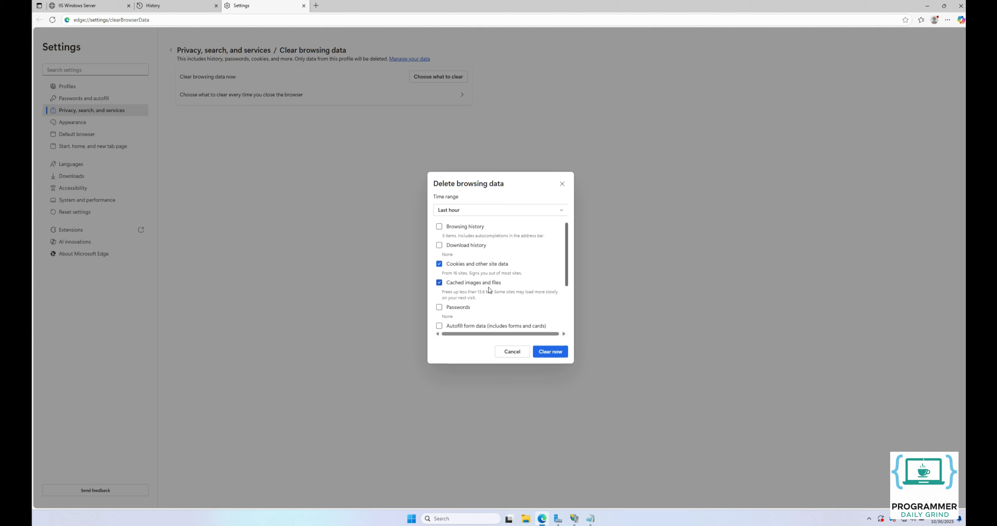
click(550, 353)
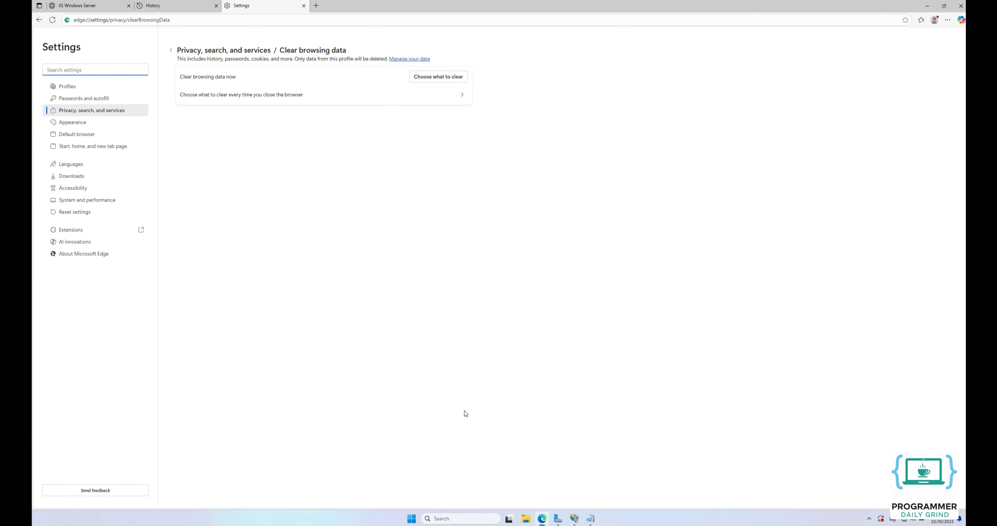
- Return to the localhost page and reload it to check which default document is served
click(94, 7)
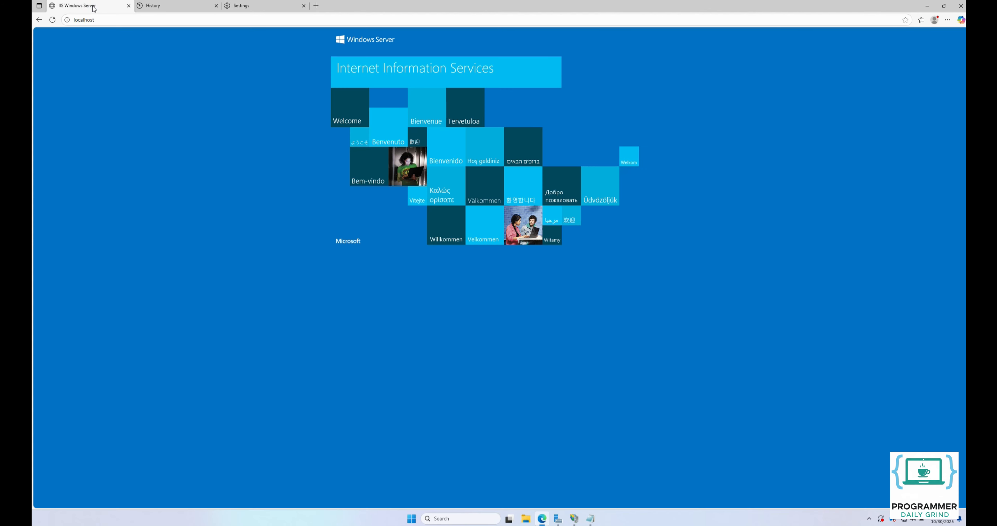
click(52, 19)
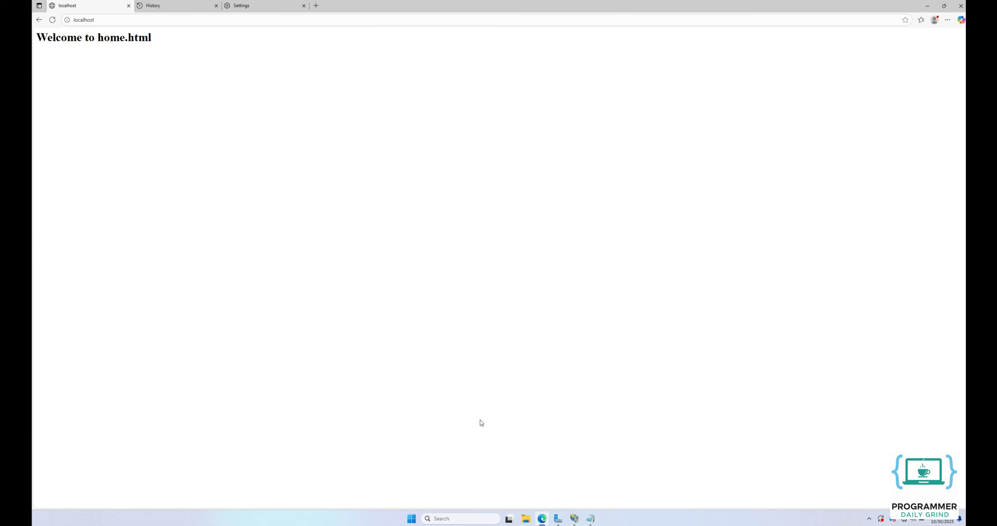
- Switch to IIS Manager and move iisstart.htm to the first position in Default Web Site's default document list, accepting the inheritance change
click(573, 520)
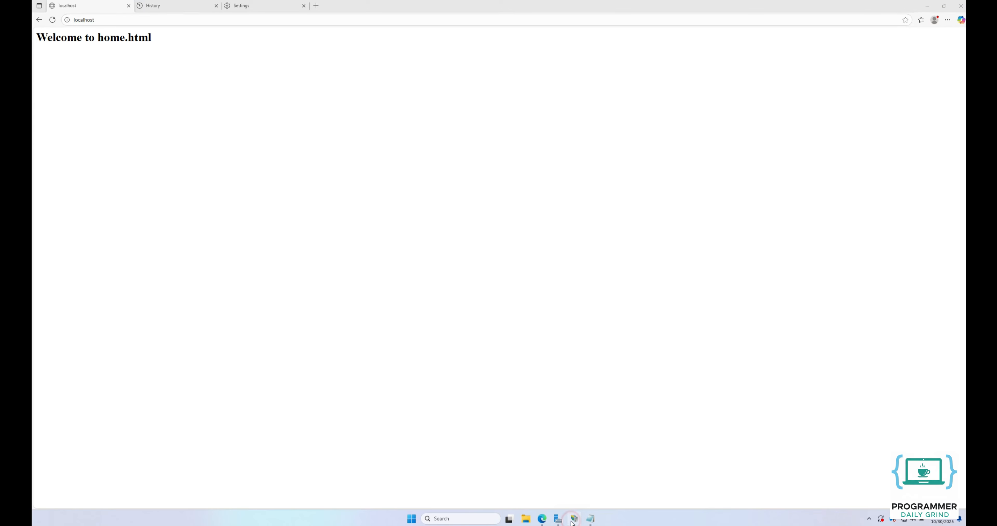
click(135, 108)
click(919, 111)
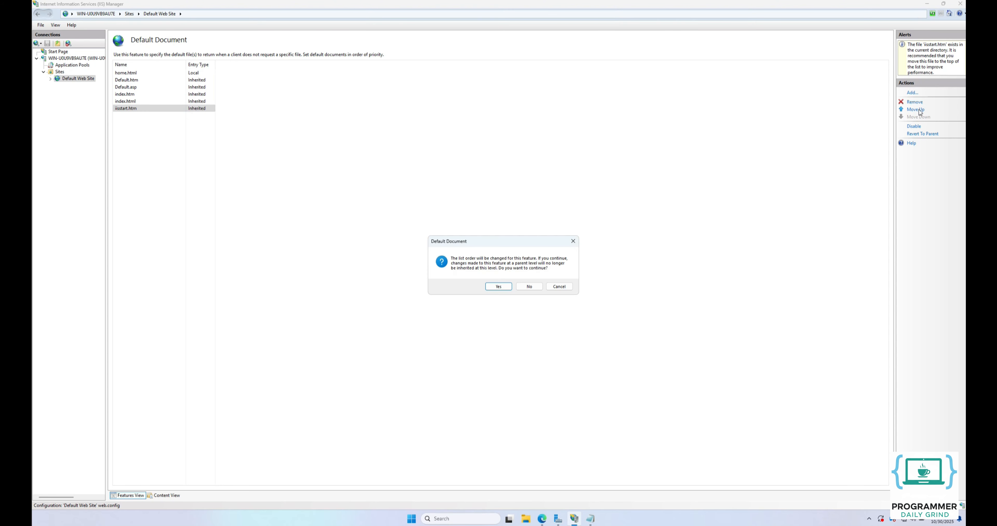
click(499, 286)
click(914, 109)
click(915, 109)
click(914, 110)
click(915, 109)
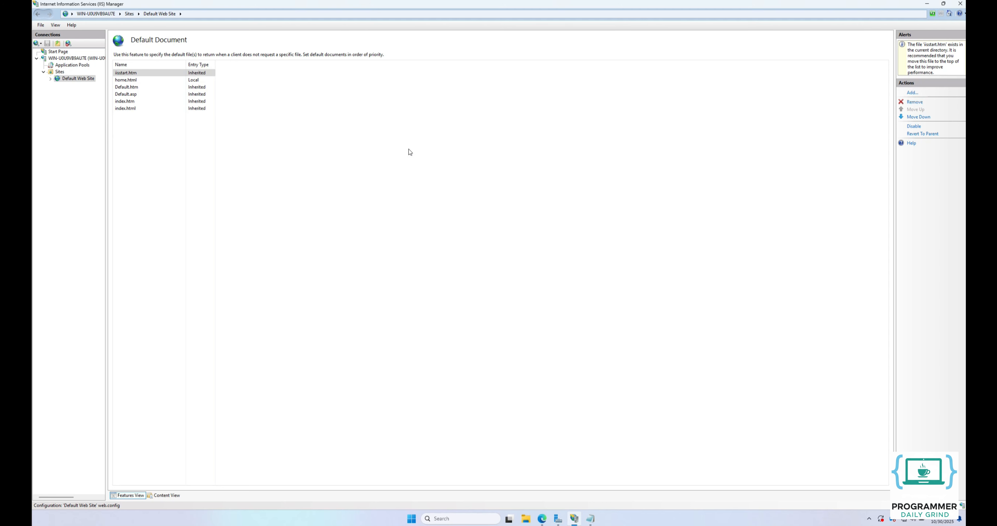
- Restart Default Web Site to apply the new default document order
right_click(80, 77)
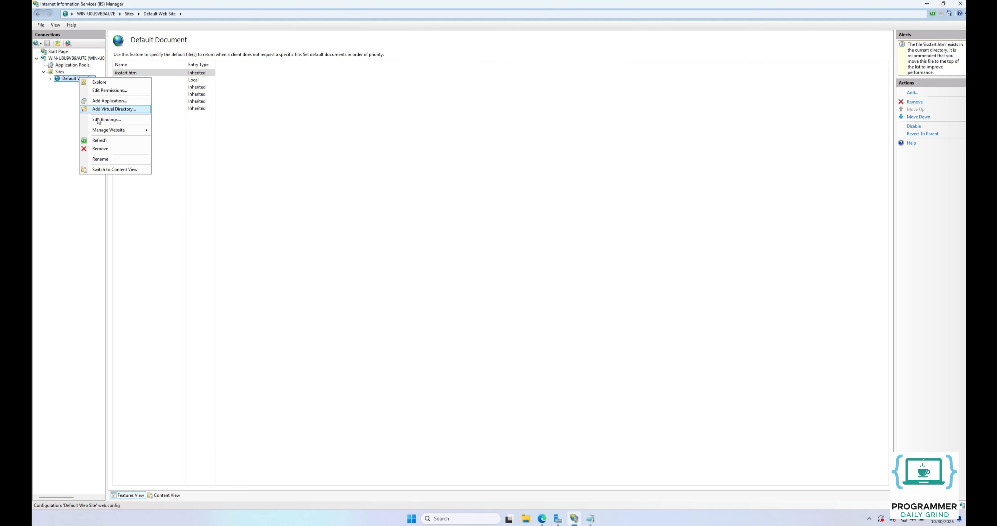
mouse_move(113, 132)
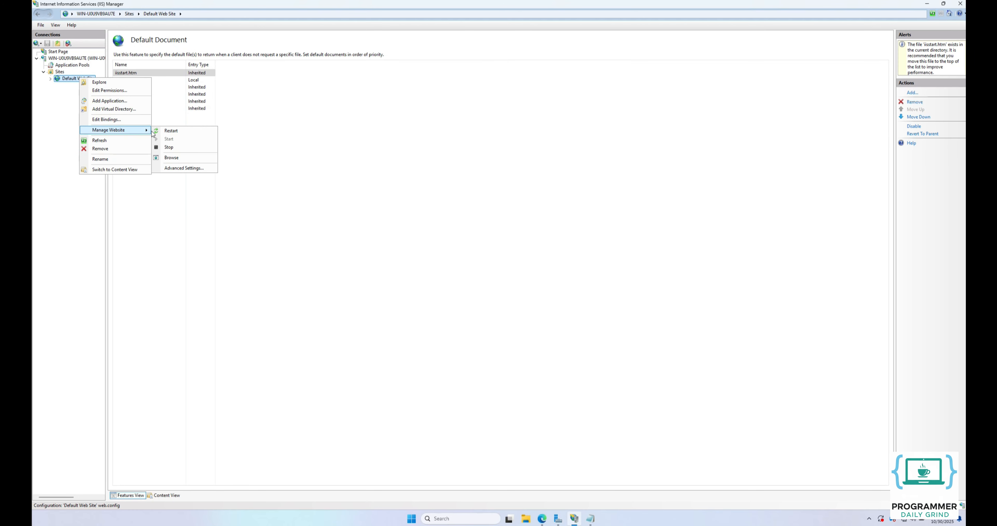
click(162, 131)
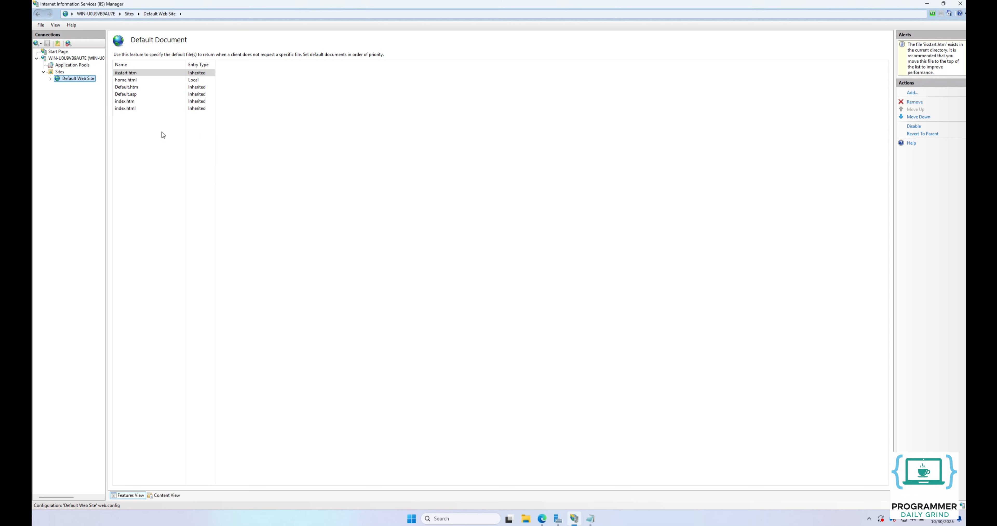
- Switch to Microsoft Edge and reload localhost to check the effect of the reordered default documents
click(541, 519)
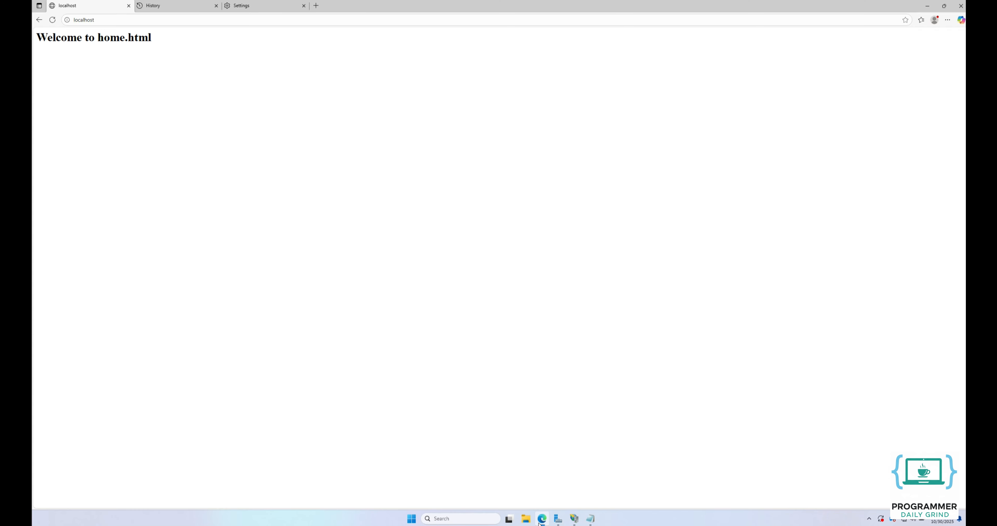
click(51, 21)
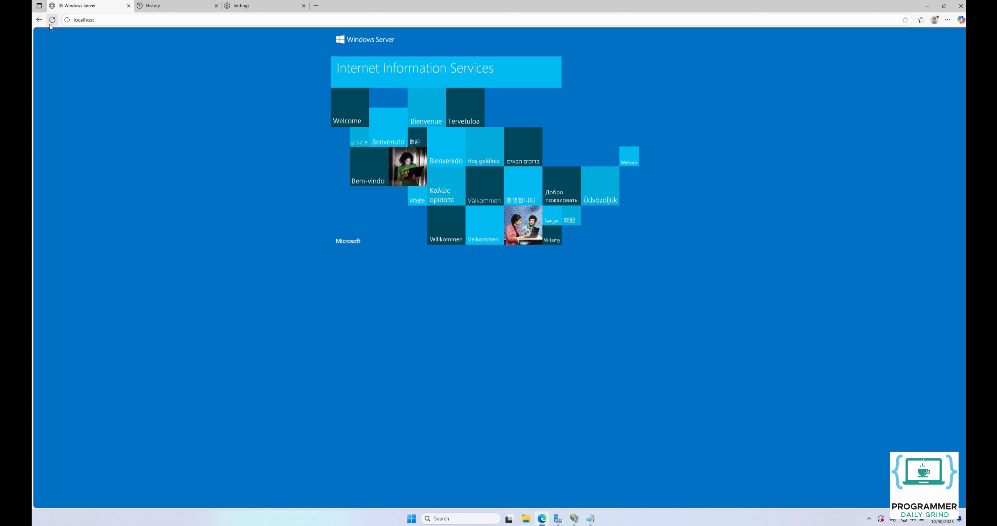